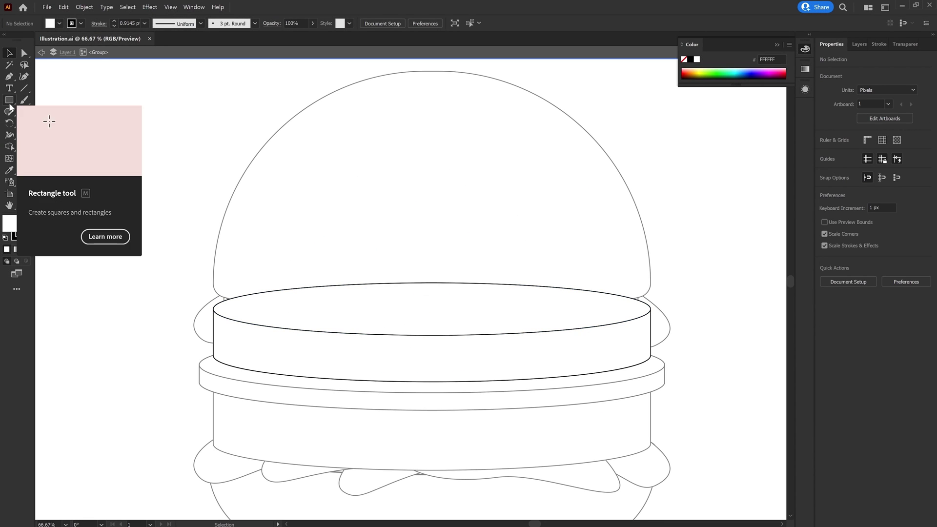
Draw a tall bar over the burger's middle layer, add copies to the right, and lengthen the last one.
drag(325, 318, 363, 459)
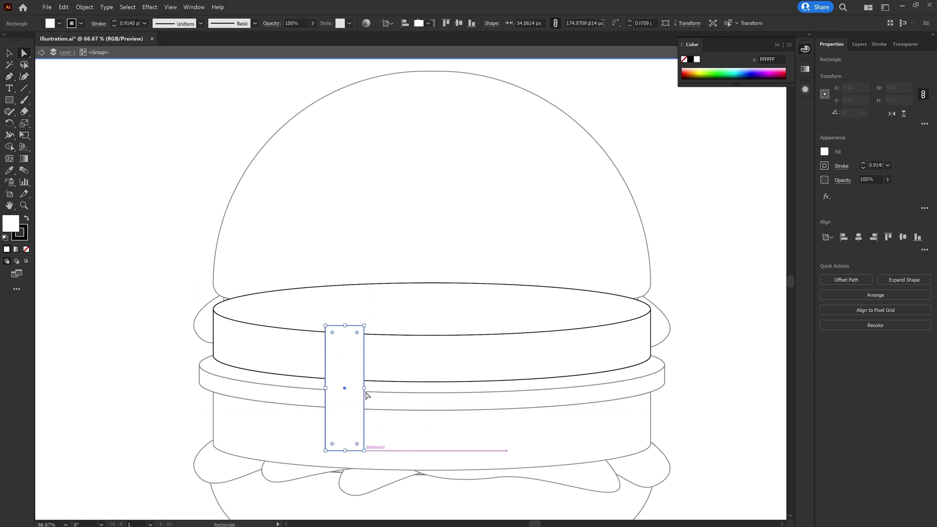
drag(363, 389, 377, 366)
key(ctrl+equal)
key(ctrl+equal)
scroll(272, 209, up, 3)
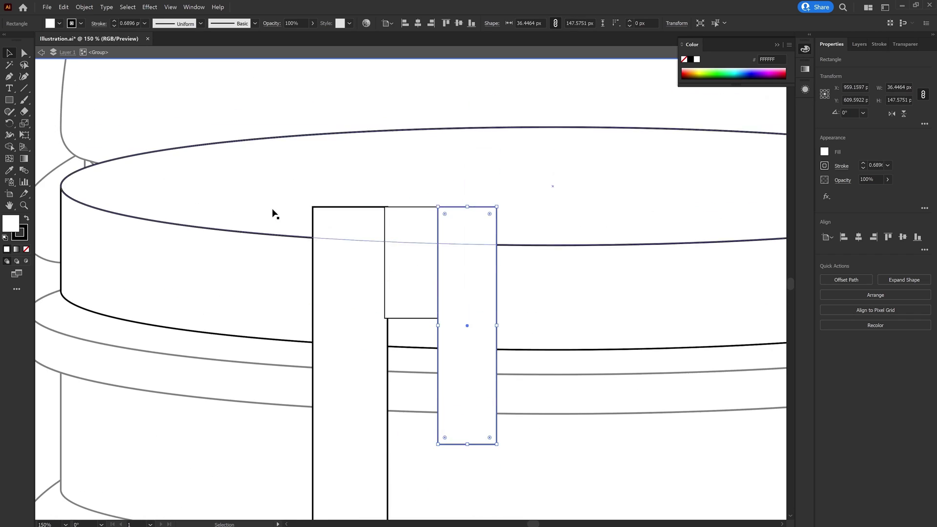
drag(469, 284, 529, 318)
key(ctrl+d)
drag(556, 377, 555, 503)
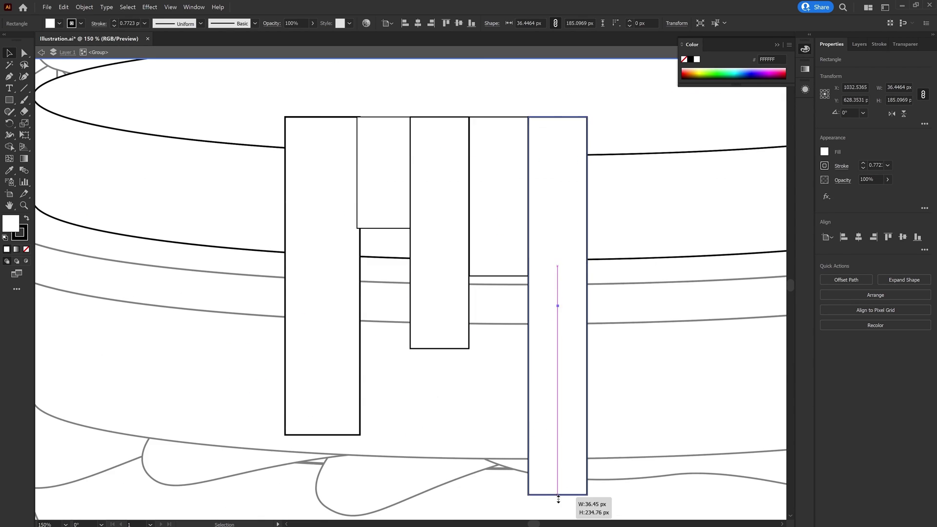
Merge the five bars into one shape and round their ends into drips.
key(ctrl+1)
key(ctrl+a)
click(826, 278)
drag(381, 296, 404, 429)
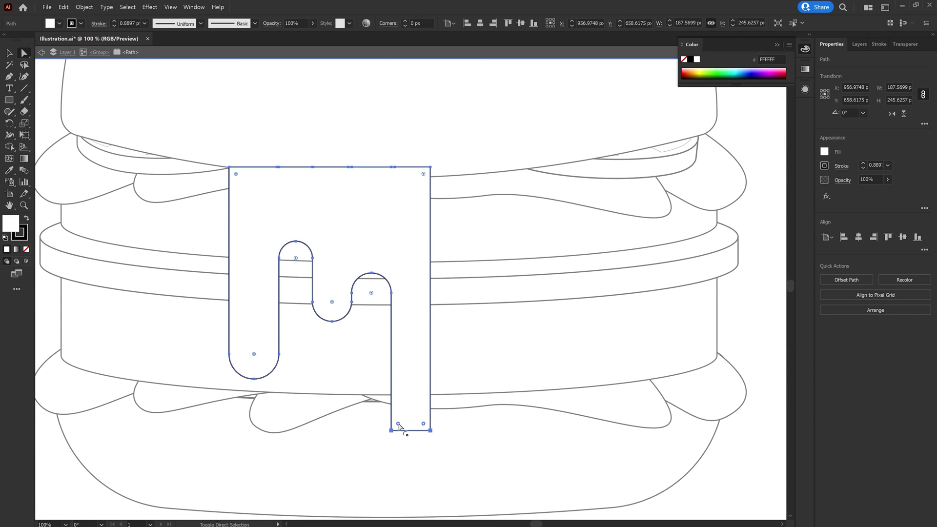
key(ctrl+minus)
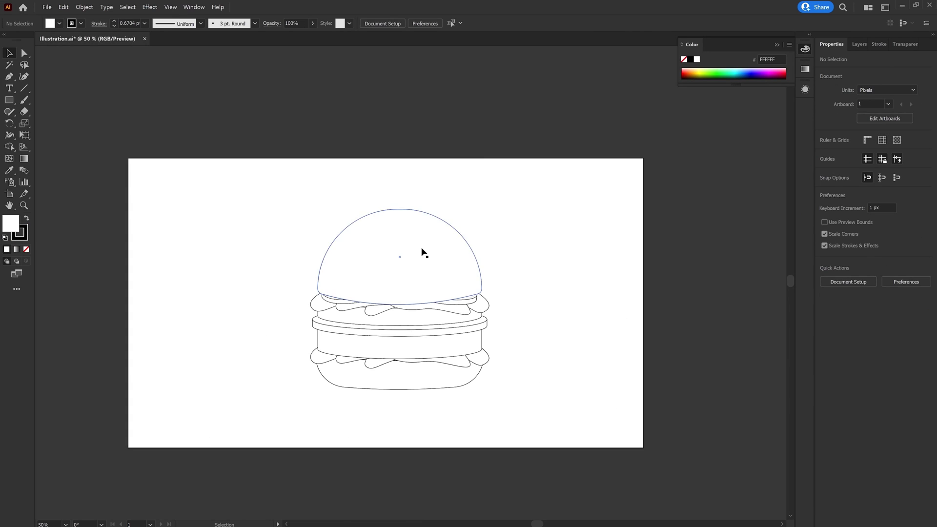
Select the top bun shape for colouring.
click(423, 253)
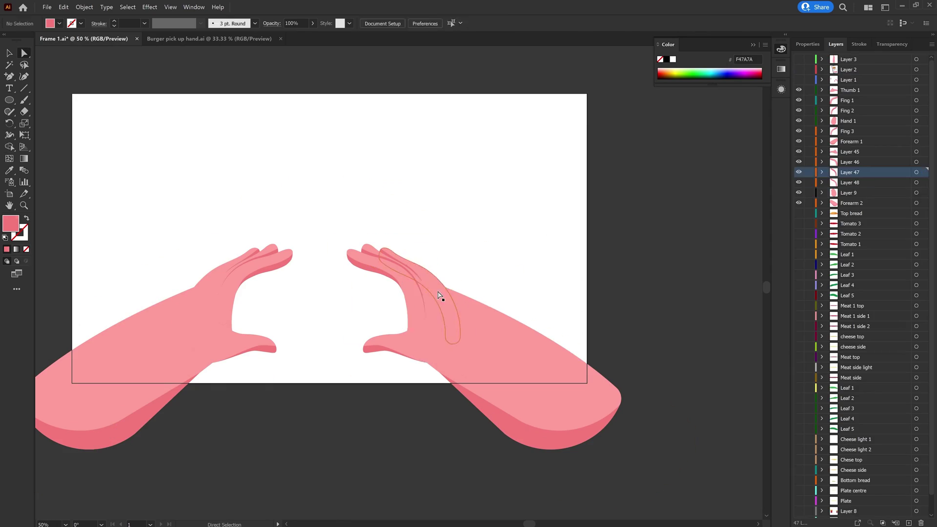
Select the finger outline on the right hand.
click(438, 295)
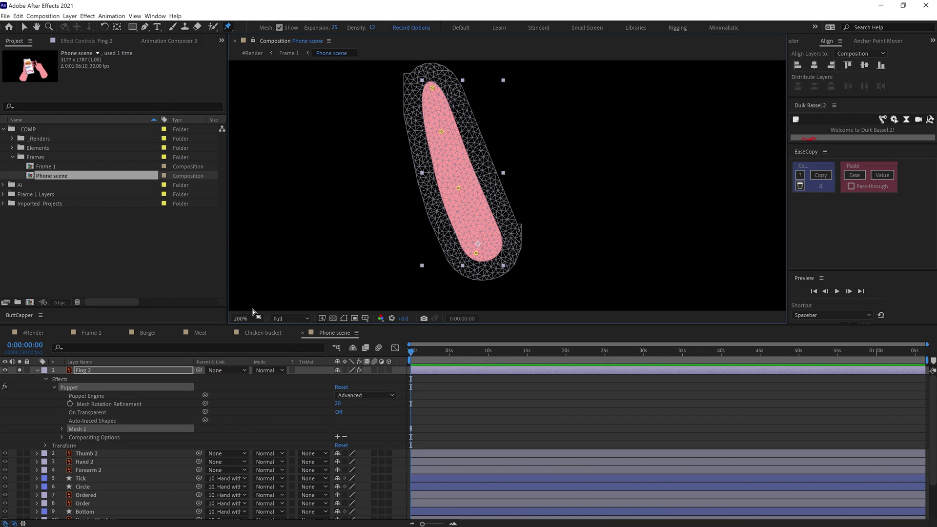
Rename the bone layer to 1, parent Thumb 2 to Hand 2, and preview the finger tap.
key(Return)
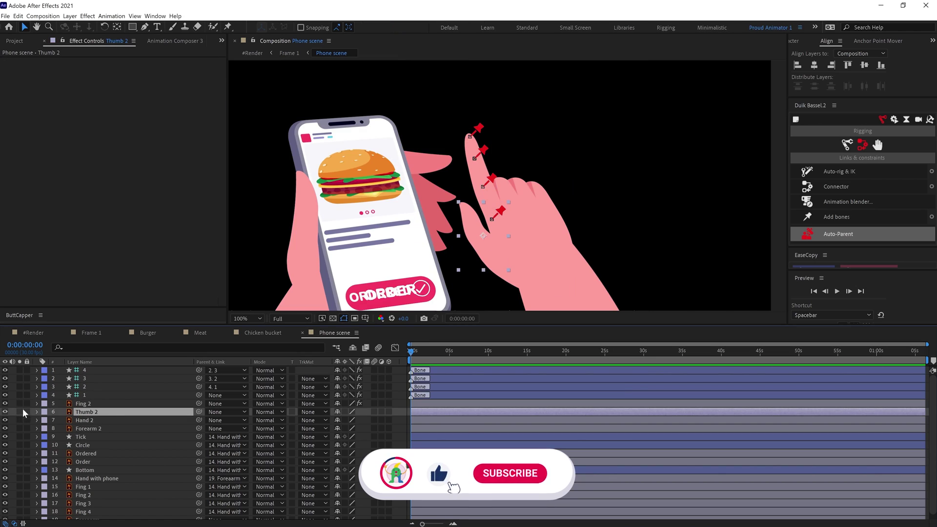
drag(199, 412, 98, 420)
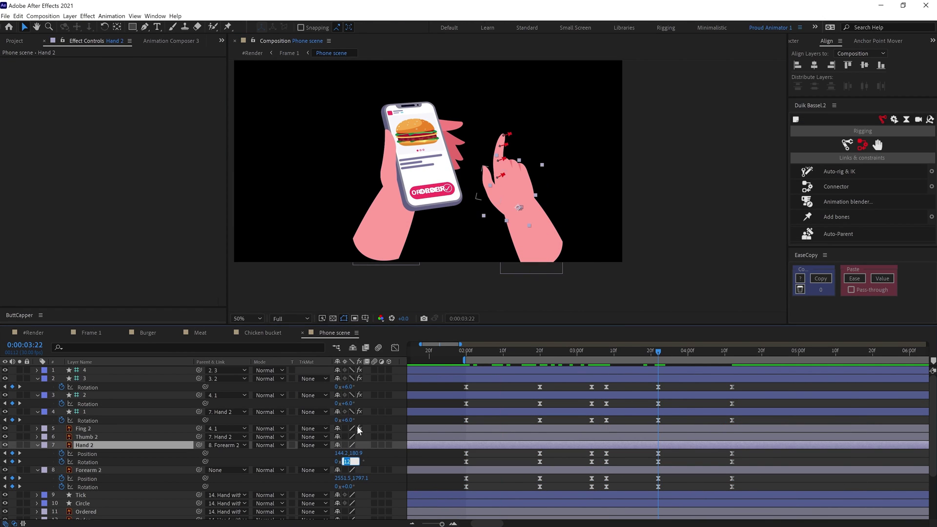
click(673, 397)
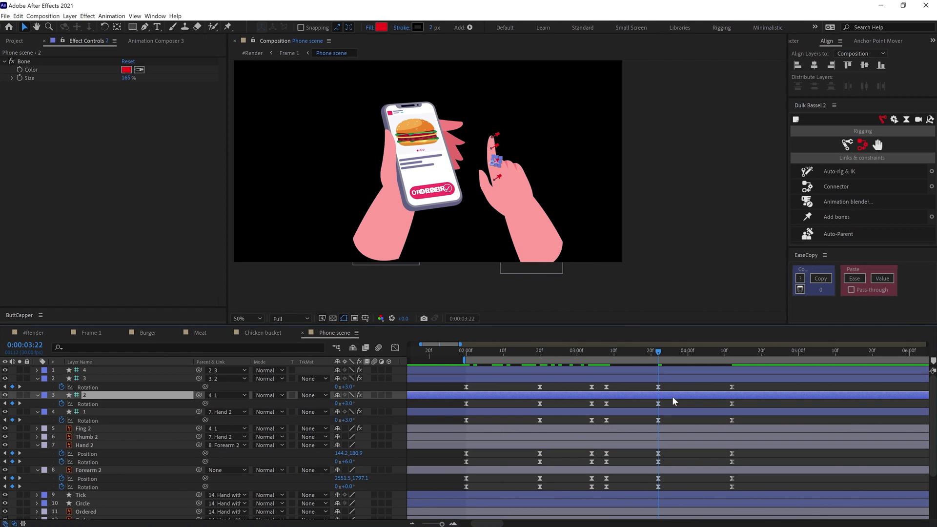
drag(466, 360, 494, 367)
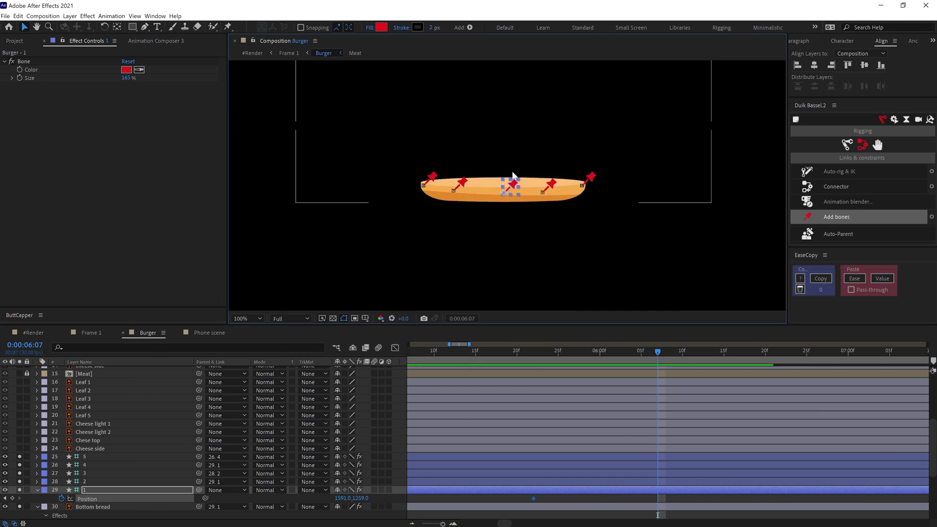
Separate the bottom bun bone's Position into X Position and Y Position.
right_click(534, 498)
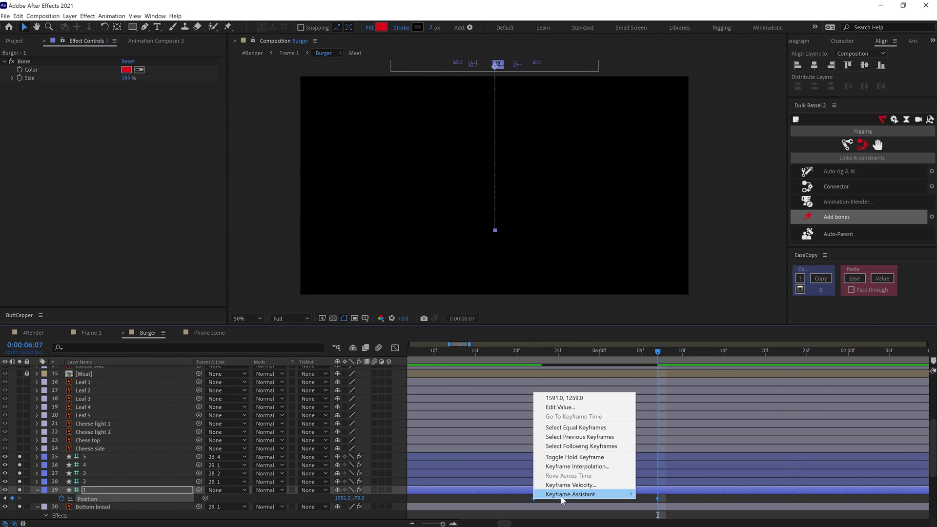
right_click(131, 498)
click(176, 408)
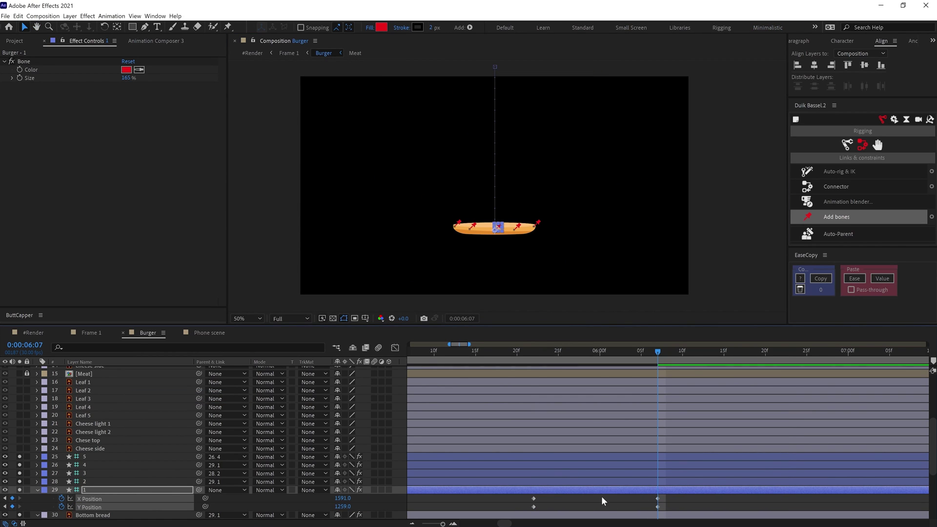
Select both Y Position keyframes and inspect their speed curve in the Graph Editor.
click(90, 507)
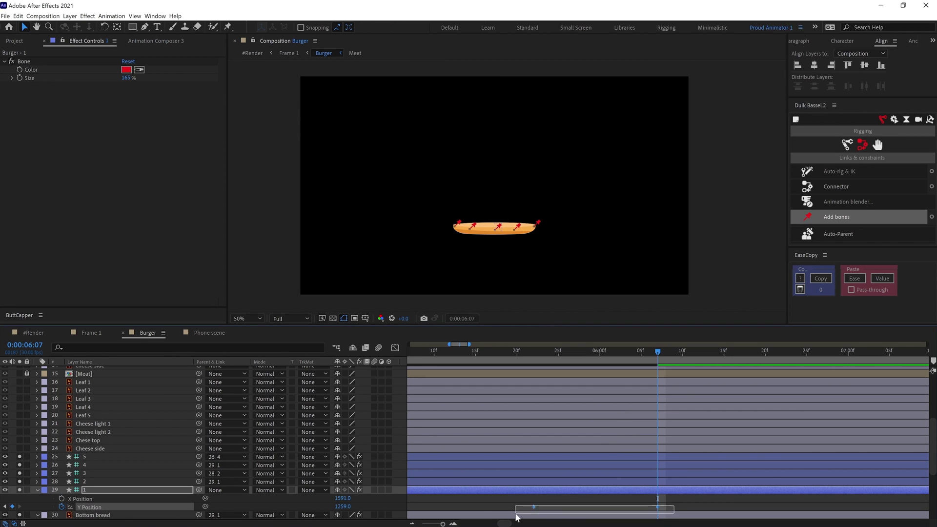
drag(517, 517, 517, 517)
key(shift+F3)
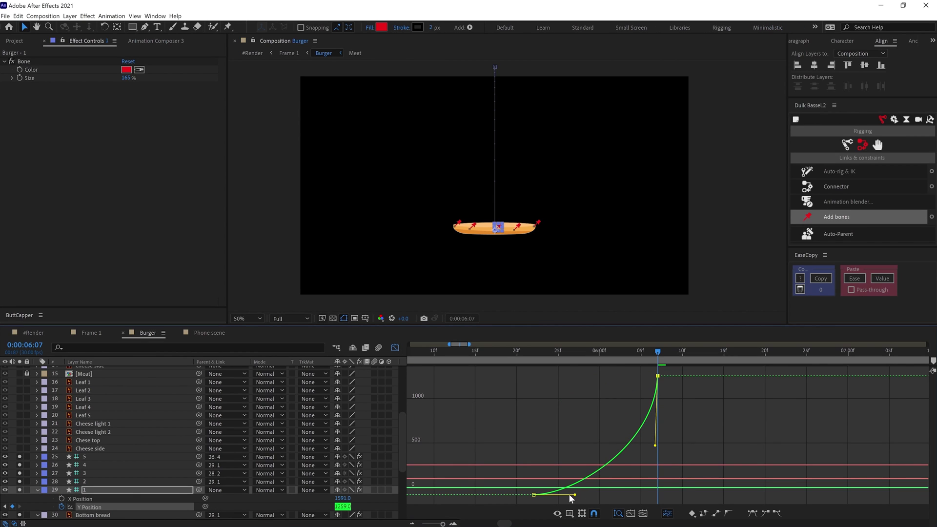
key(shift+F3)
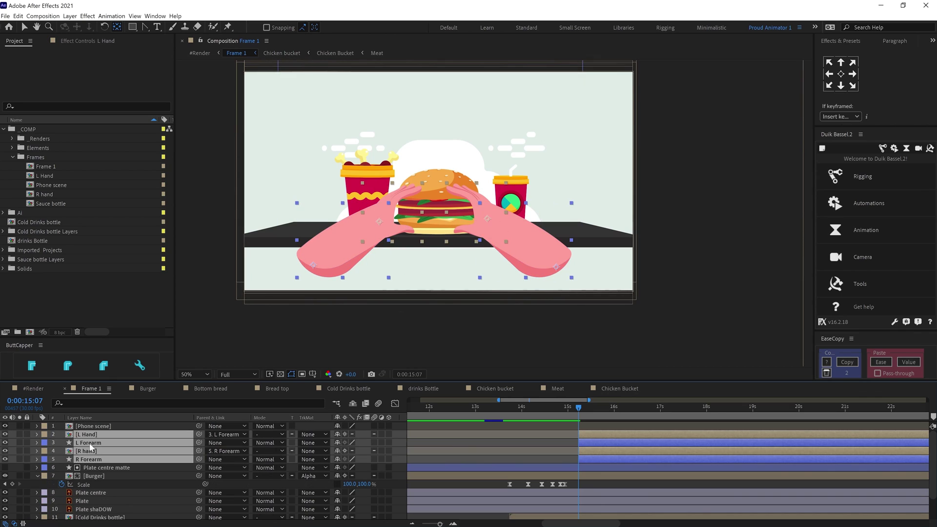
Key the arm layers' rotation, entering values 9 and 0 for the forearm.
text(9)
key(Return)
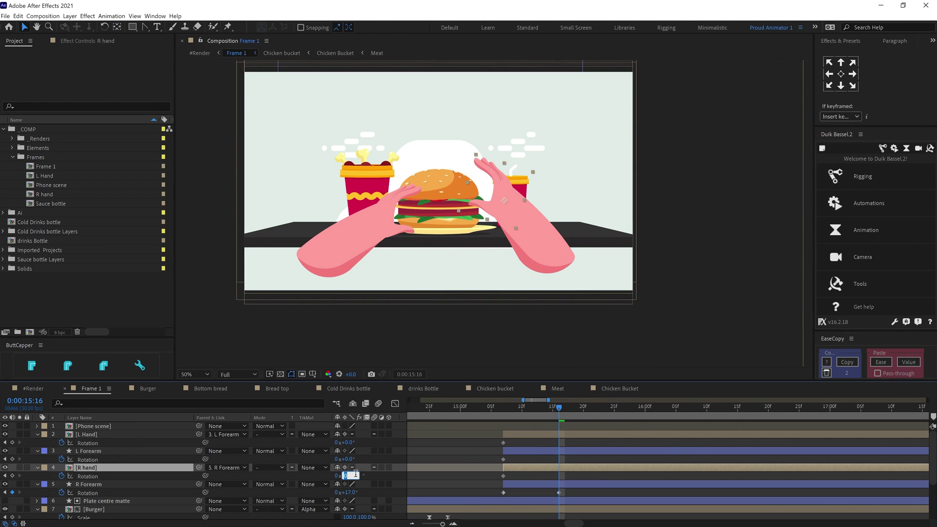
click(352, 460)
text(0x-17)
key(Return)
Apply Easy Ease to all the arm keyframes and check where the arms rise.
key(ctrl+a)
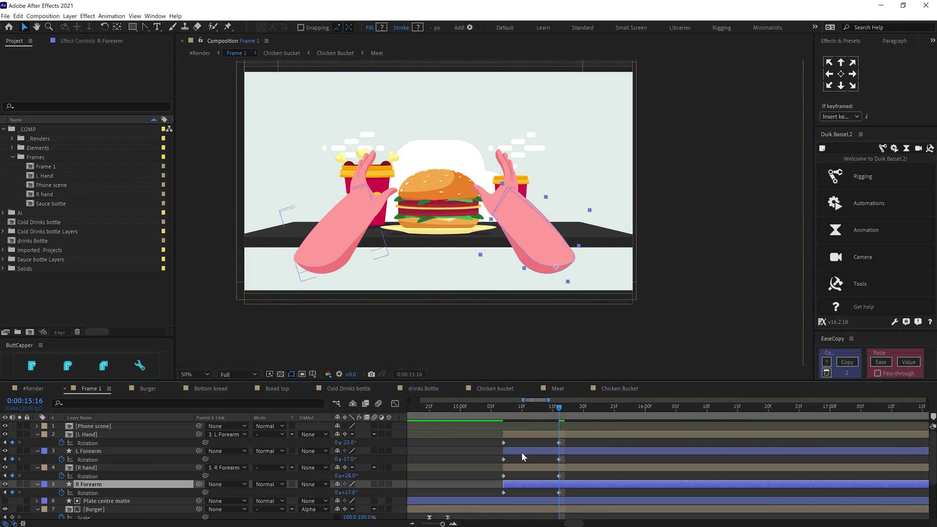
key(u)
key(F9)
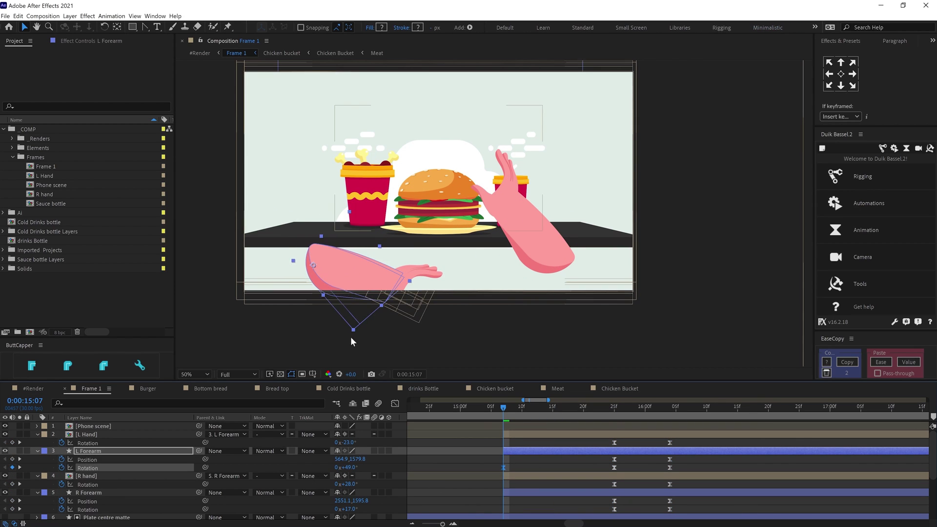
click(616, 413)
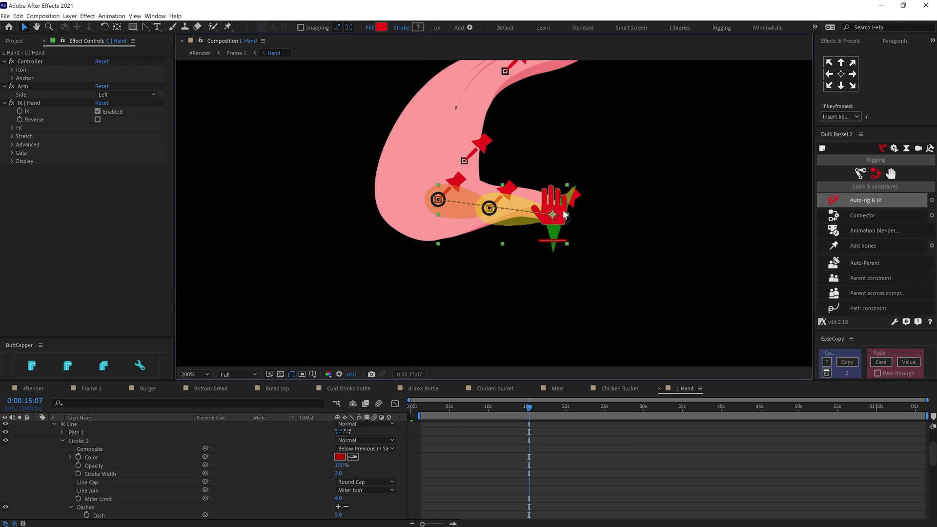
Bend the finger by dragging its arm rig controller.
drag(564, 214, 556, 195)
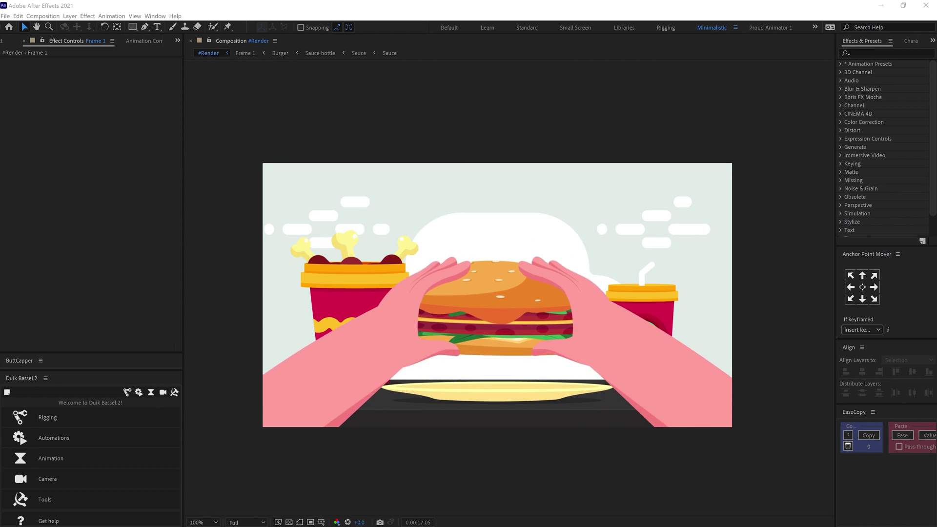
Step into the Sauce bottle comp and then the Sauce comp inside it.
click(321, 53)
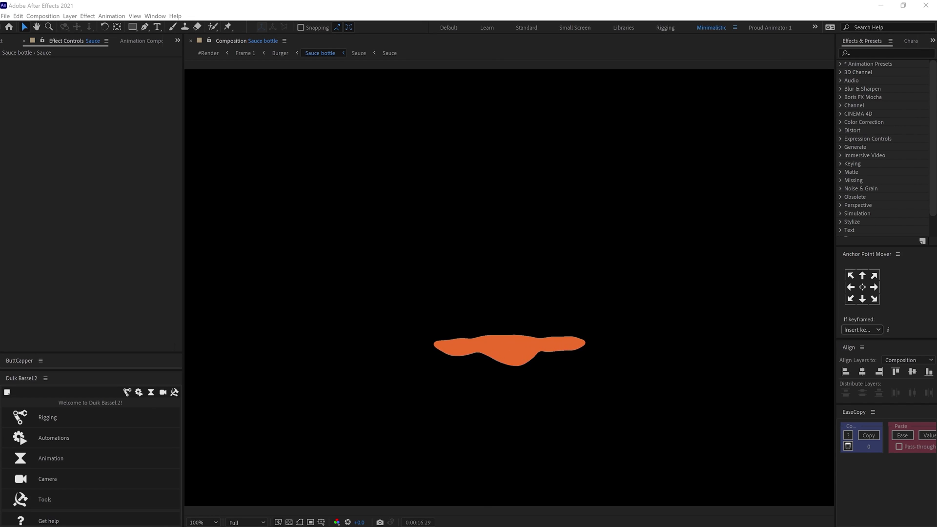
click(359, 53)
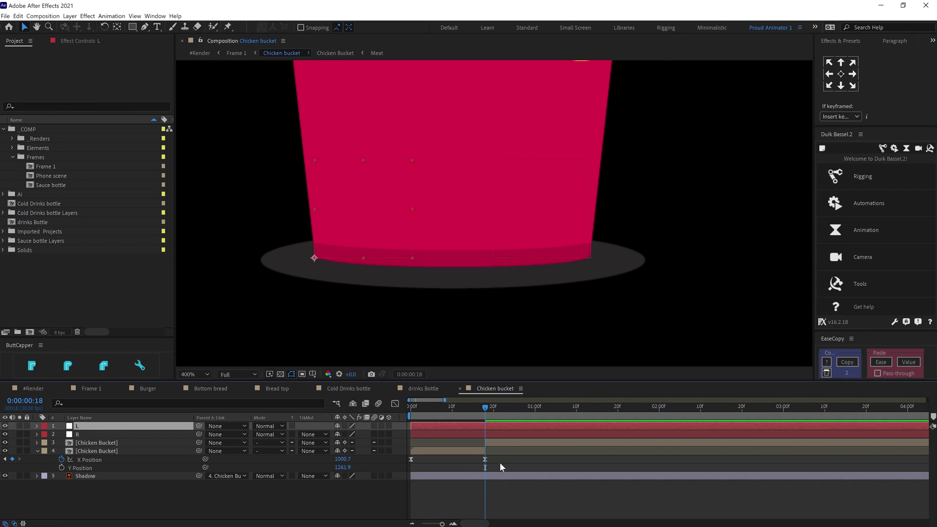
Split the R pivot layer at the current time and shift R 2's rotation keys later.
click(92, 434)
key(Page_Down)
key(Page_Down)
key(Page_Down)
key(Page_Down)
key(Page_Down)
key(u)
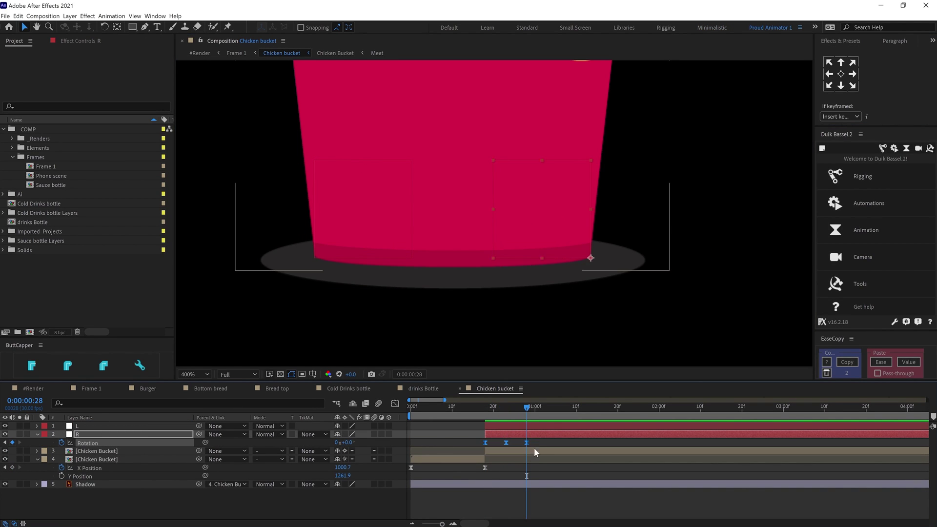
key(ctrl+shift+d)
drag(579, 449, 544, 457)
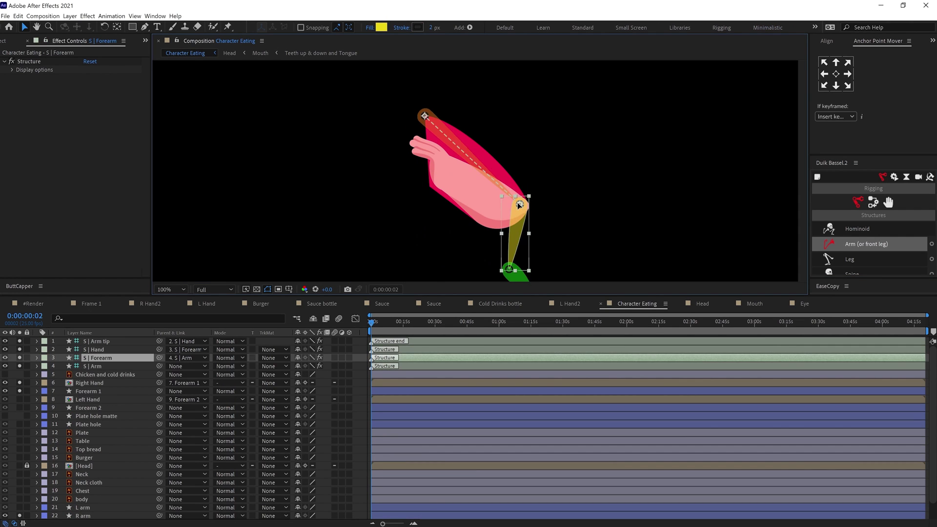
Pose the hand structure, then drag S | Arm tip through S | Arm up the stack.
drag(512, 268, 440, 122)
scroll(441, 122, up, 2)
click(96, 341)
shift+click(93, 366)
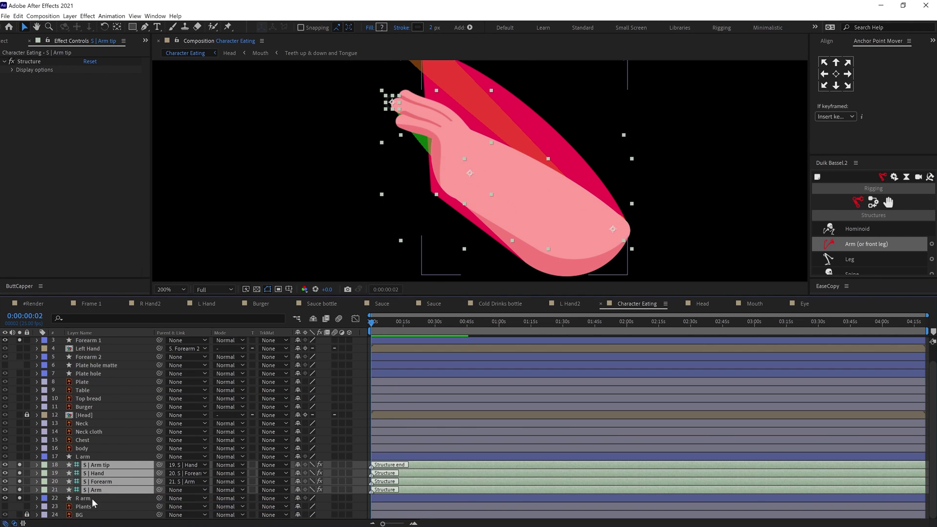
drag(93, 366, 103, 379)
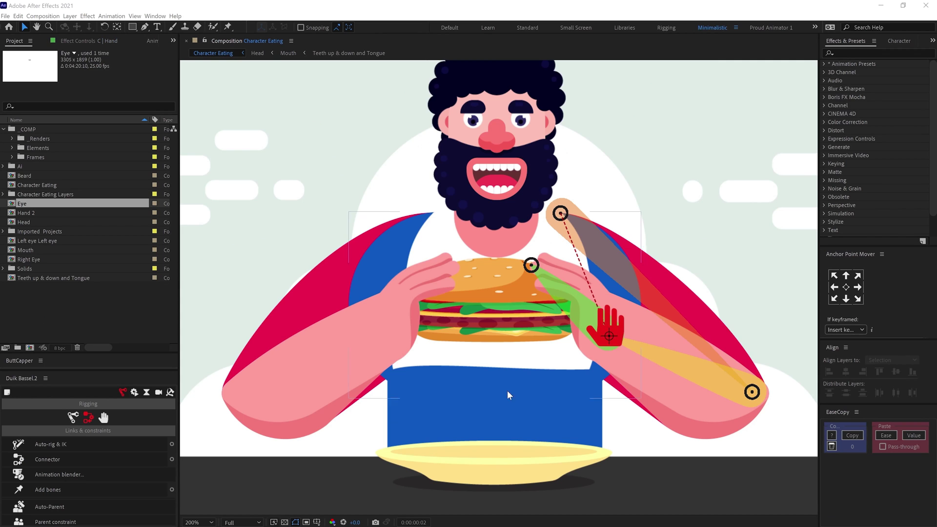
key(ctrl+Down)
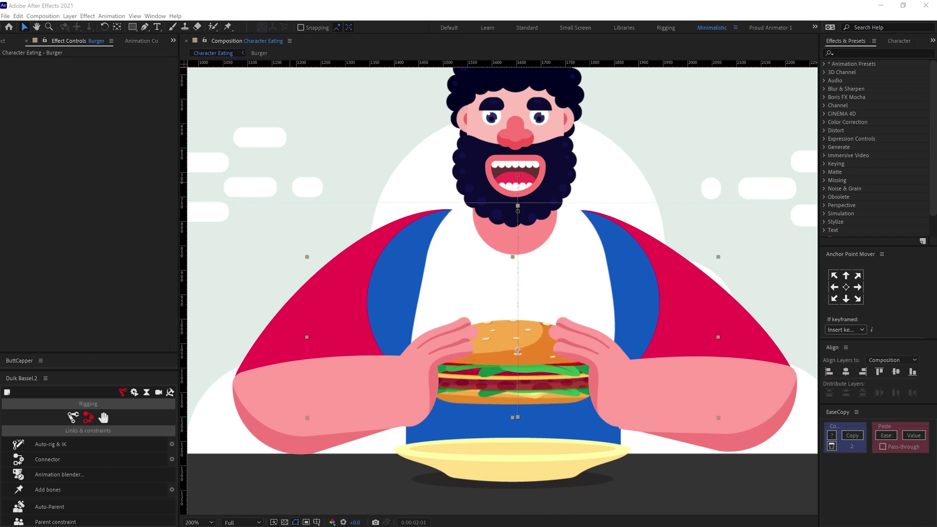
Inspect the Forearm 2 and Left Hand paths around the burger at the bite moment.
click(317, 400)
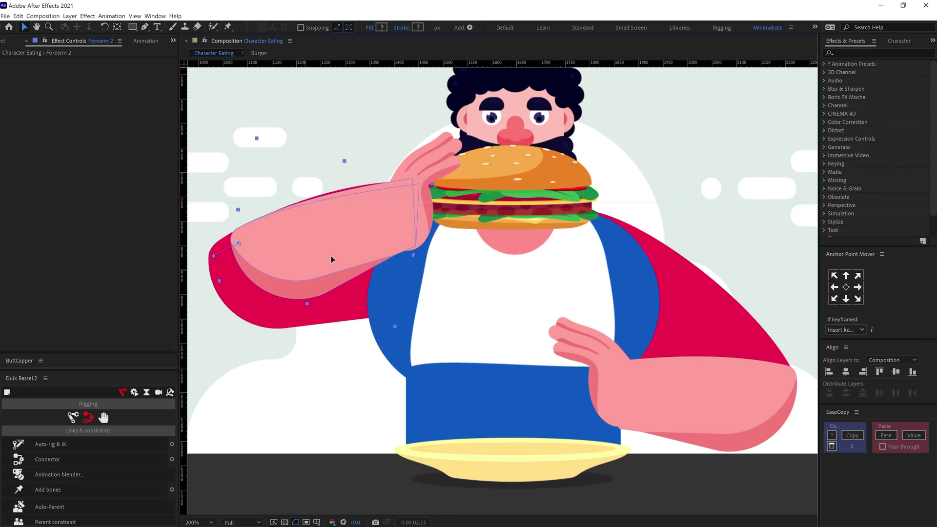
scroll(331, 259, down, 2)
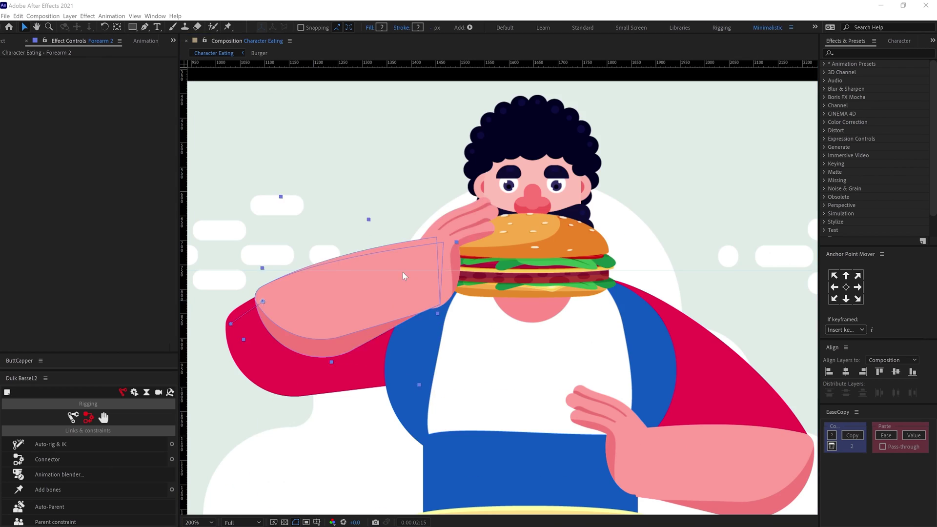
scroll(458, 230, up, 2)
scroll(457, 231, left, 2)
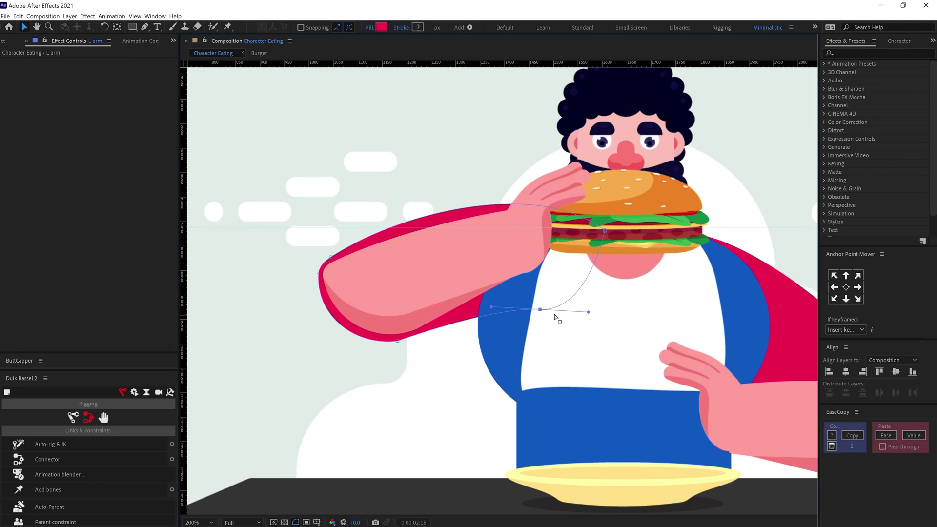
click(457, 230)
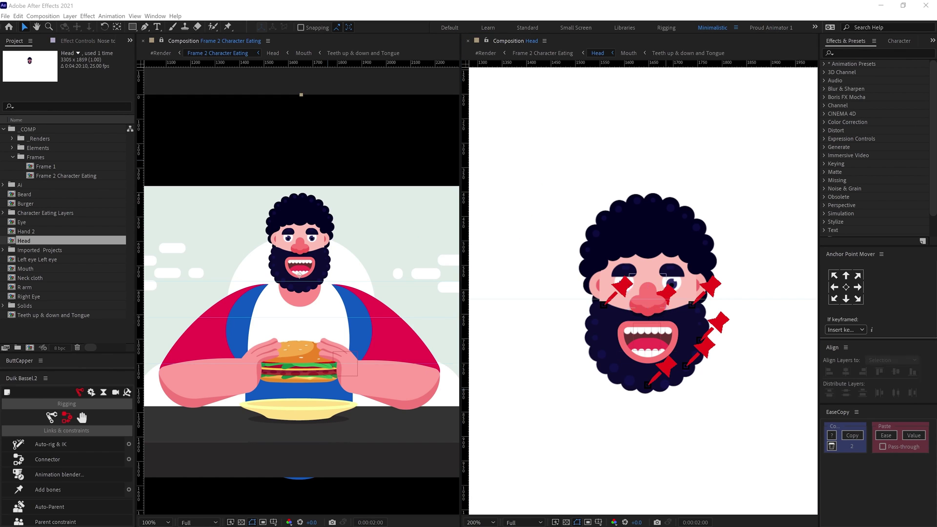
Review the Beard, Nose and Hair BG layers in the Head composition while previewing the bite.
click(647, 337)
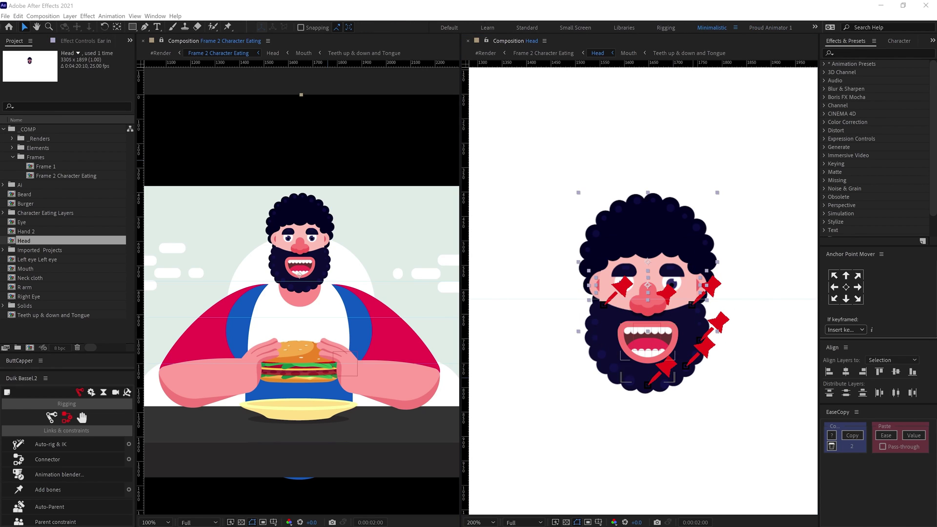
click(650, 451)
key(space)
key(space)
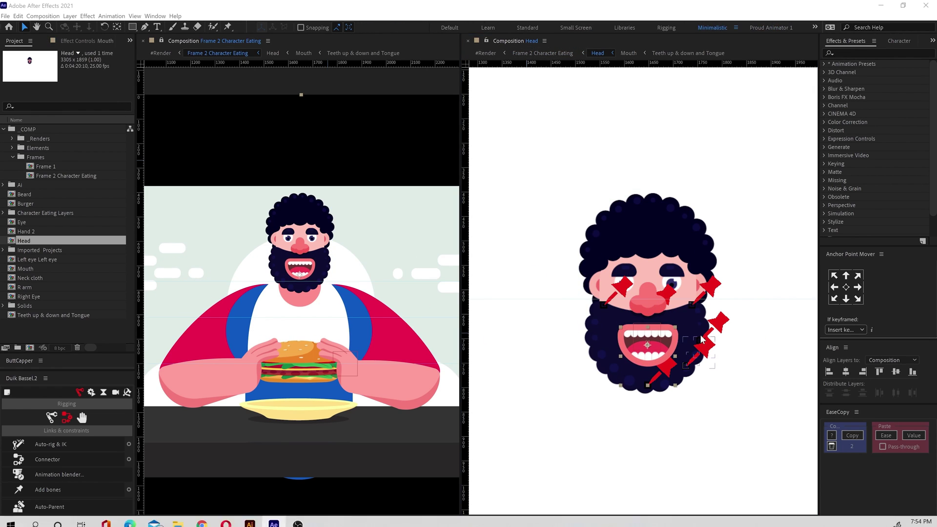
click(648, 304)
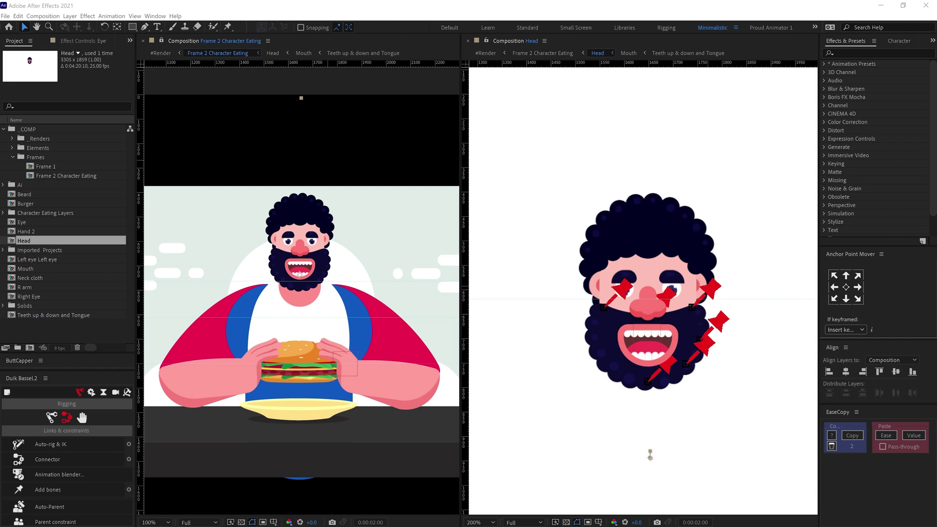
click(600, 244)
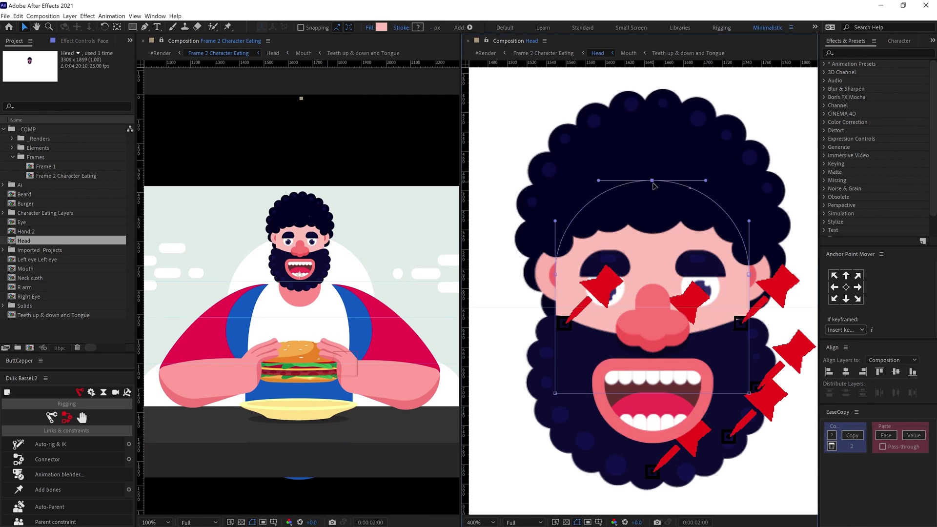
Inspect the Head layers, then select beard bone layer 1 and move to bone layer 5.
click(772, 257)
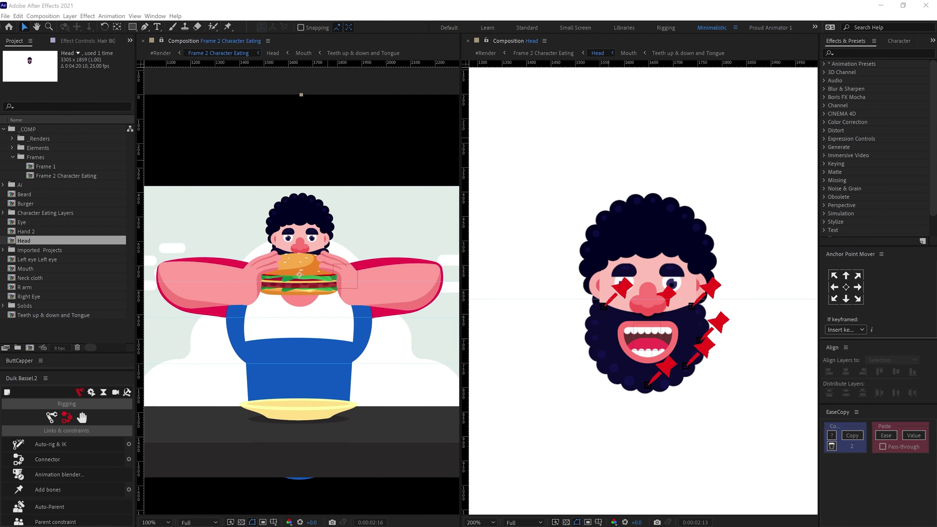
key(ctrl+a)
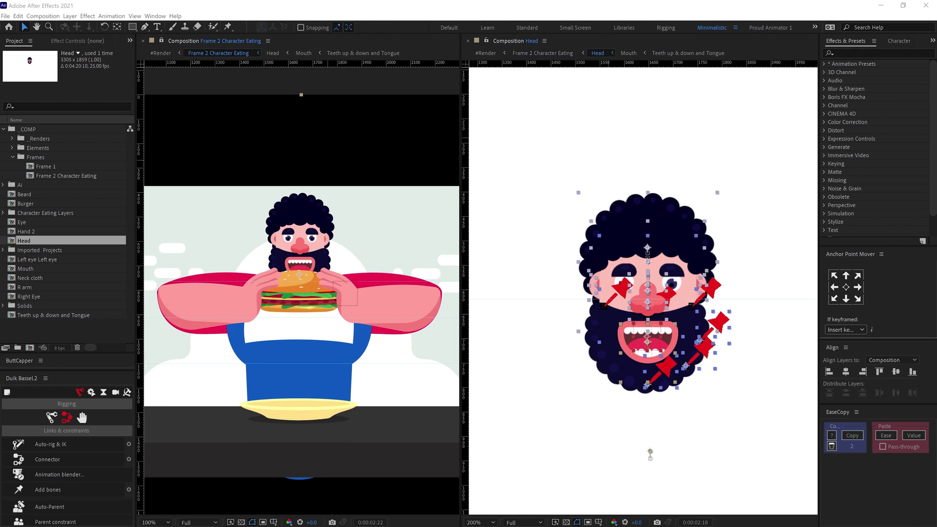
click(648, 300)
click(673, 299)
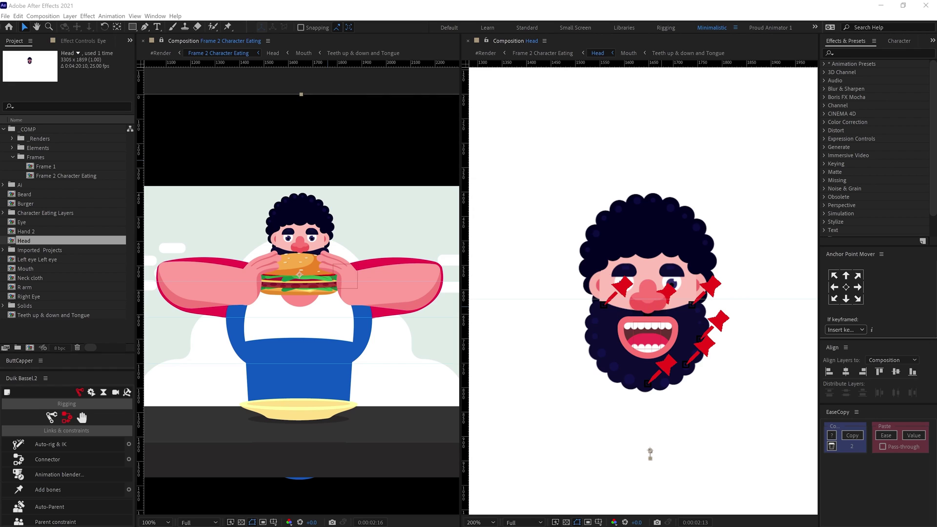
key(ctrl+Down)
key(ctrl+Down)
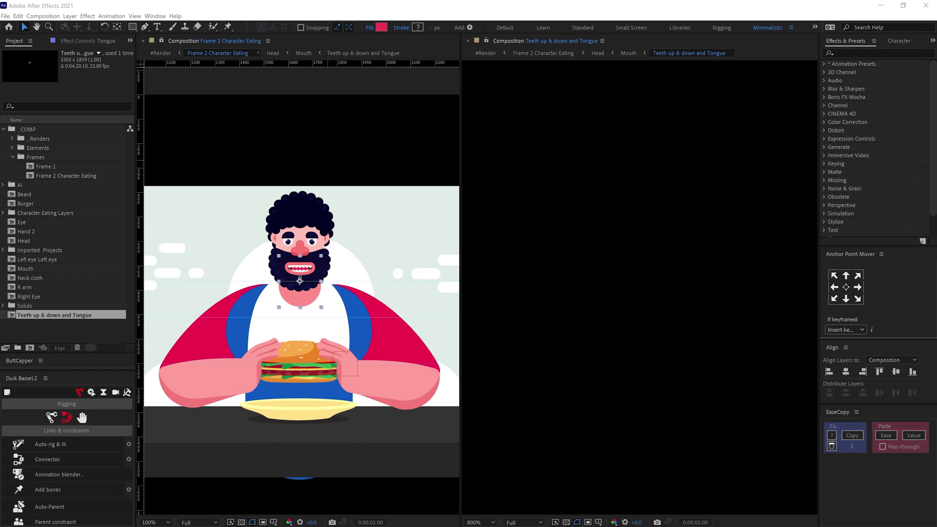
Browse the Mouth, Teeth up & down and Tongue nested comps, ending back in Mouth.
click(628, 53)
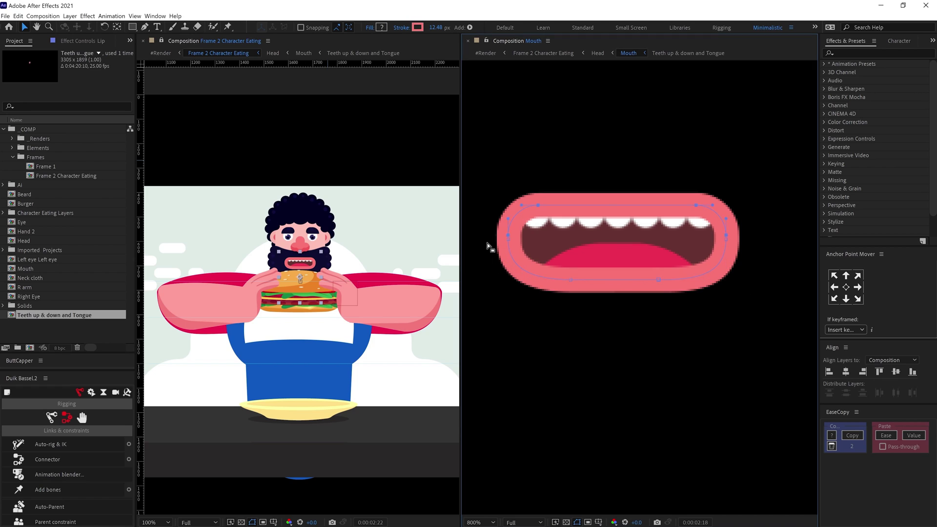
click(688, 52)
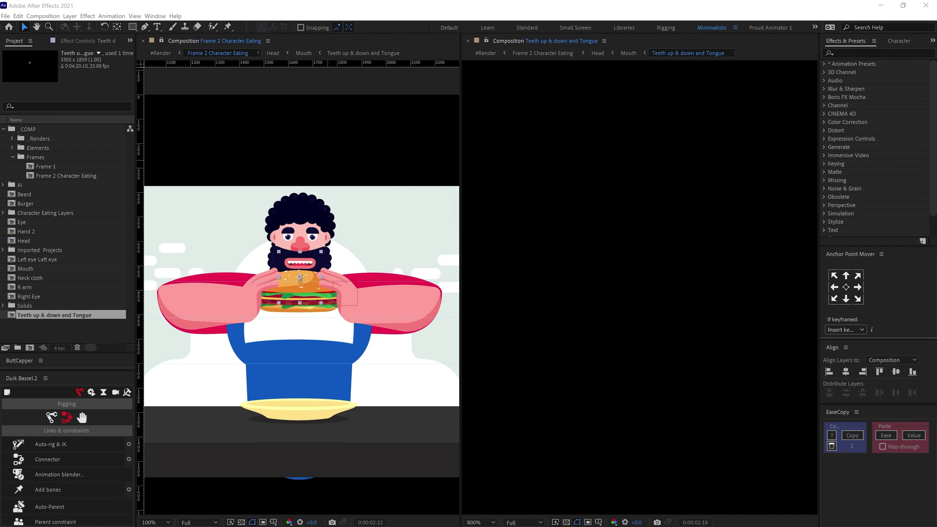
click(543, 53)
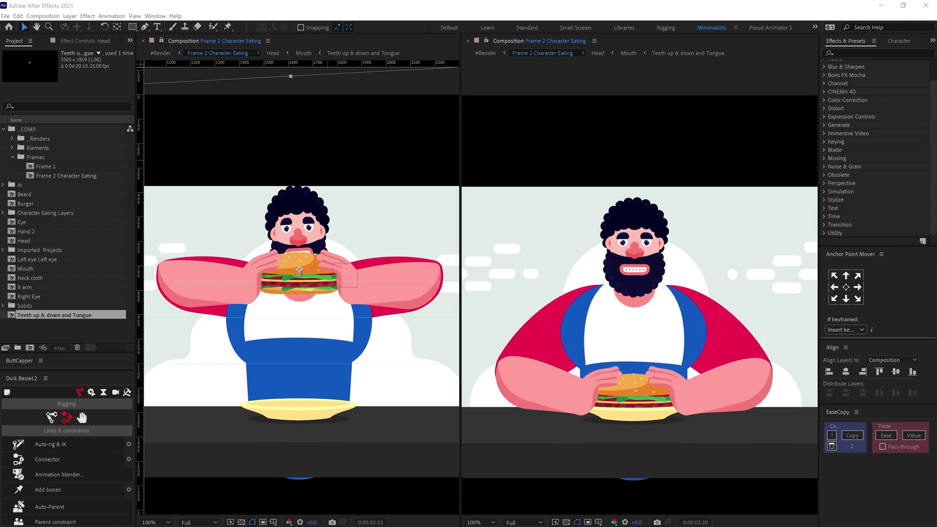
click(629, 53)
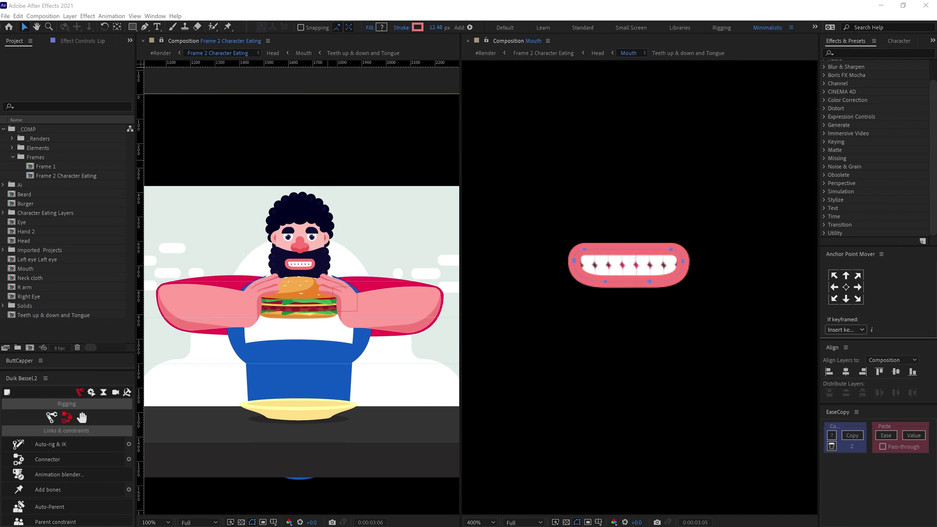
Drag the lip path's top points upward for a taller, toothier mouth, then preview the chewing.
drag(669, 189, 755, 320)
scroll(628, 266, up, 1)
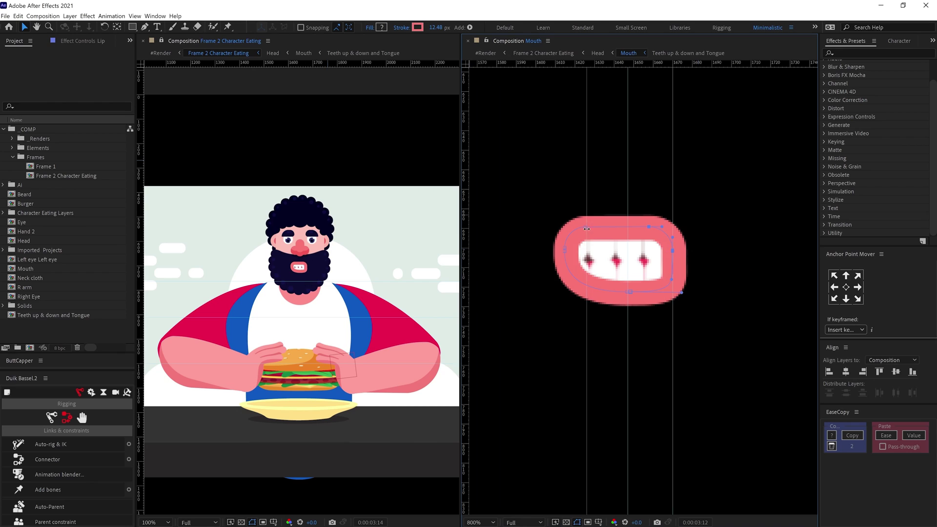
drag(671, 294, 657, 320)
key(space)
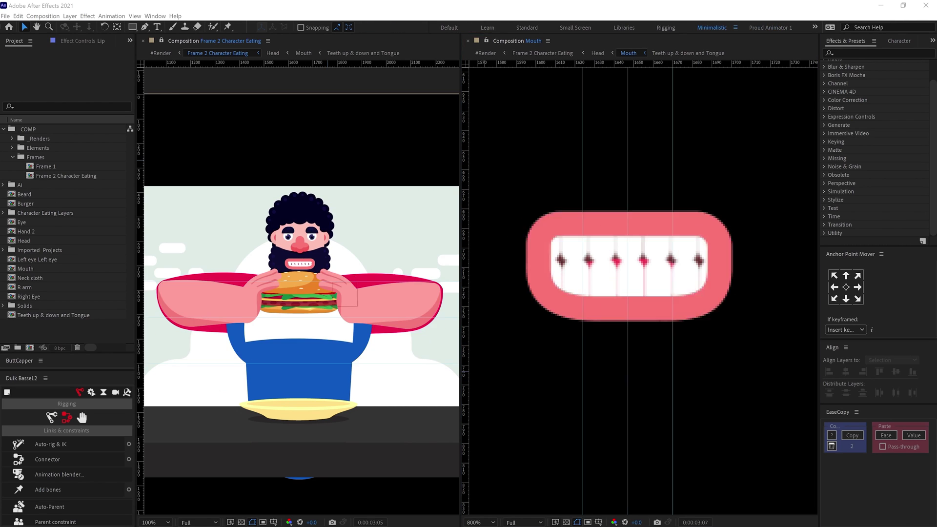
key(space)
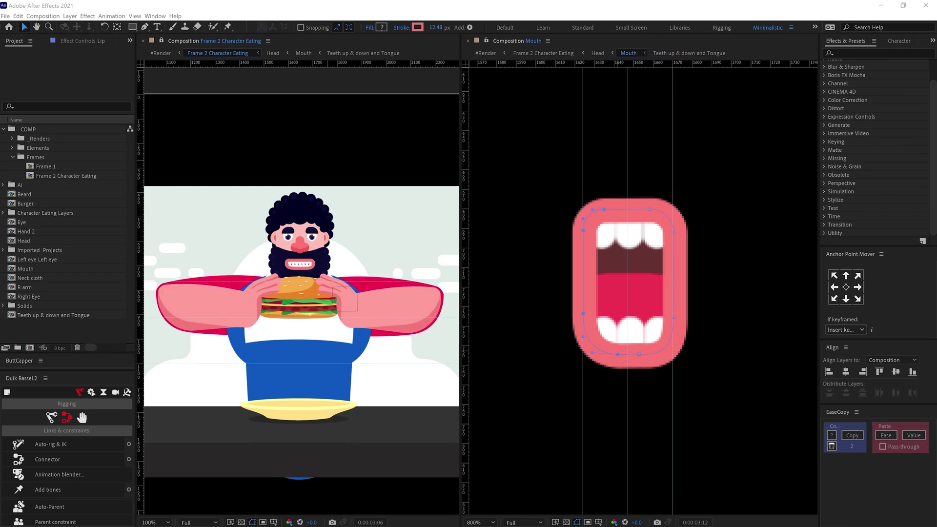
key(space)
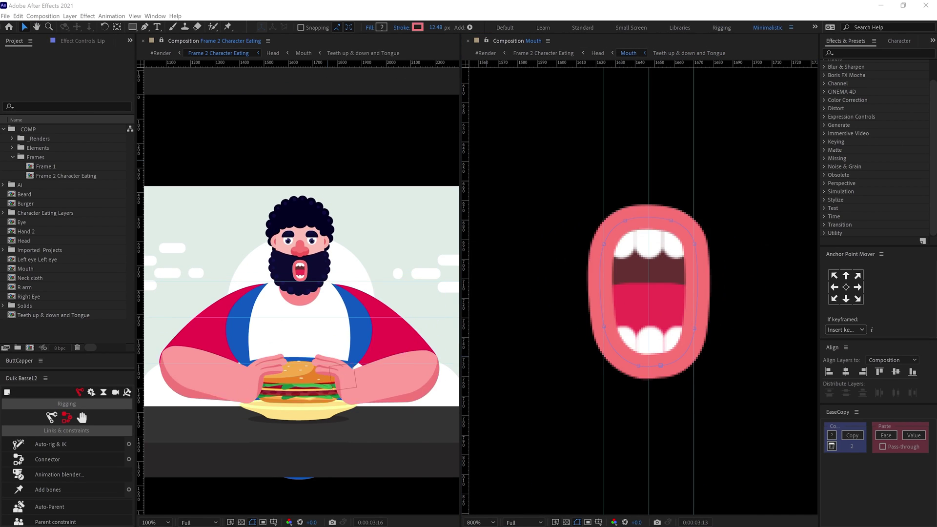
Open the nested composition and solo Burger particle layers 2, 3 and 6.
double_click(686, 239)
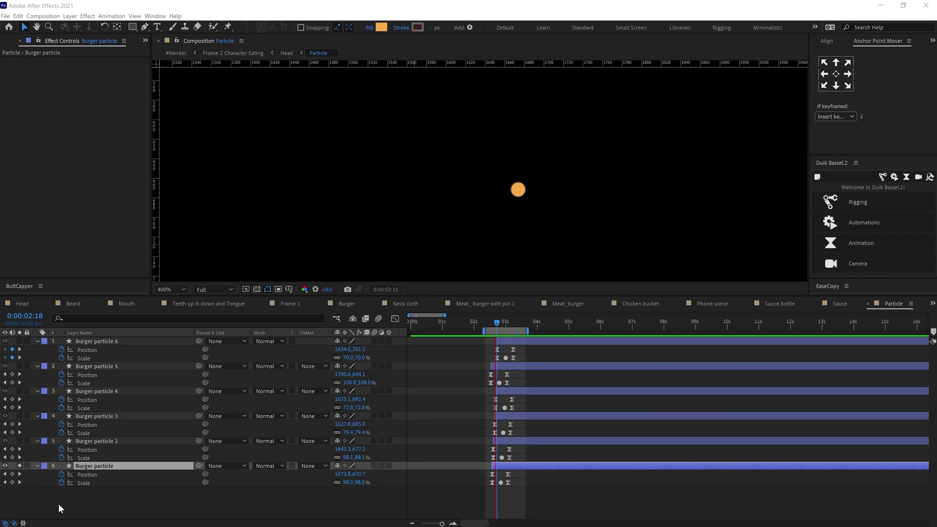
click(20, 441)
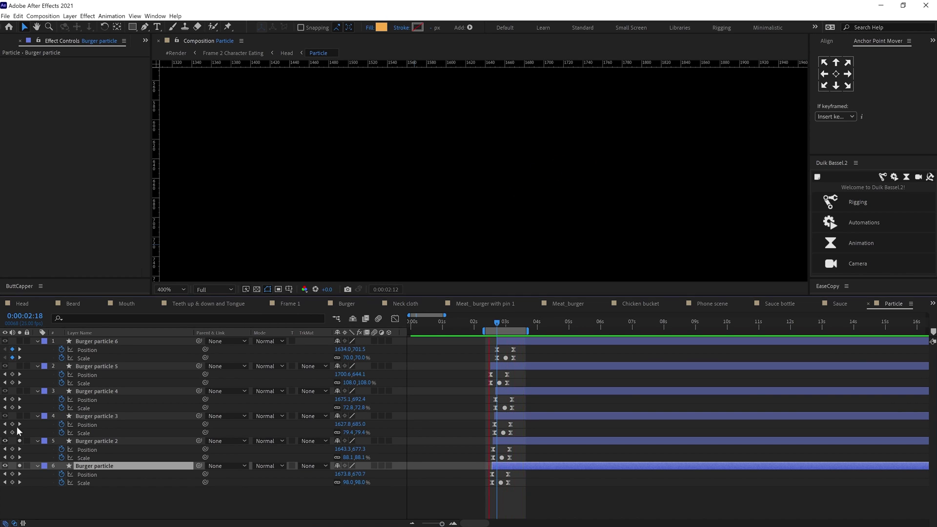
click(20, 416)
click(20, 341)
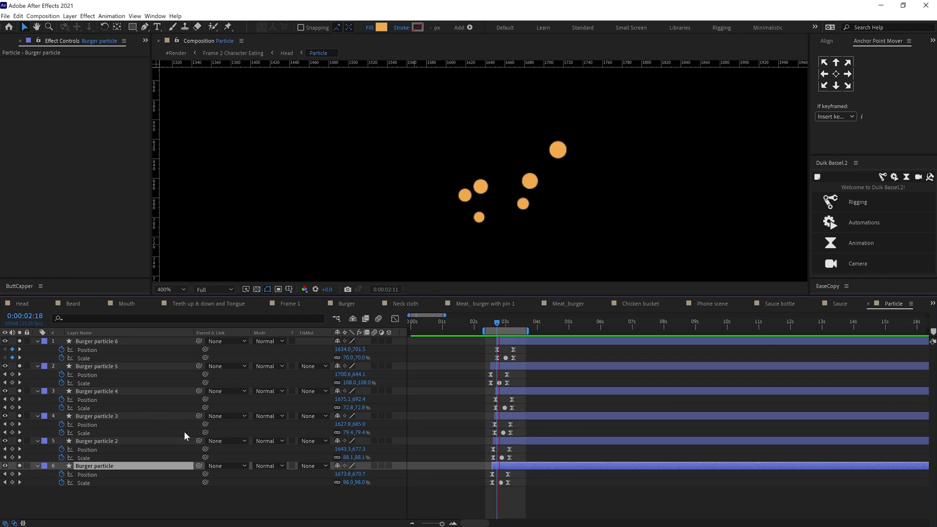